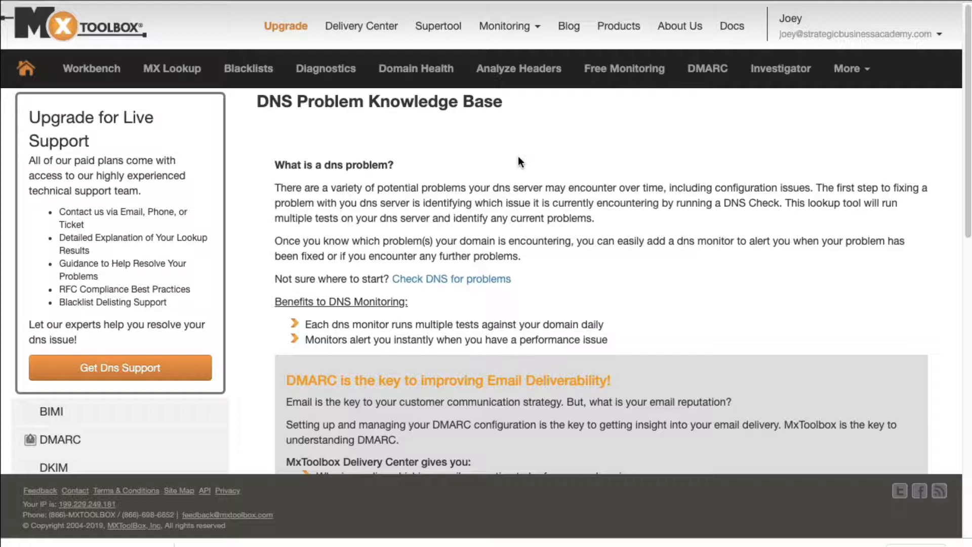
Step: Run a blacklist check on strategicbusinessacademy.com, listed 0 times among 103 blacklists
click(248, 68)
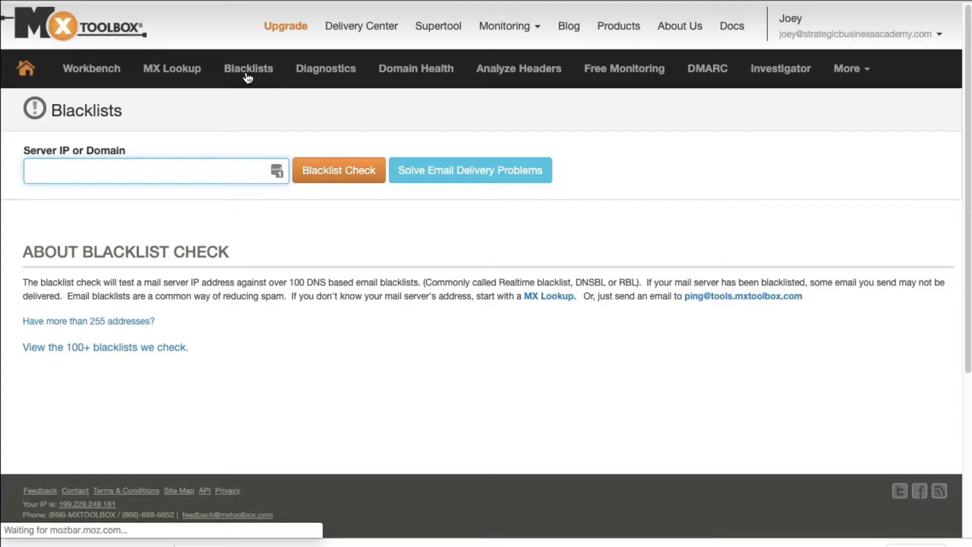
text(stra)
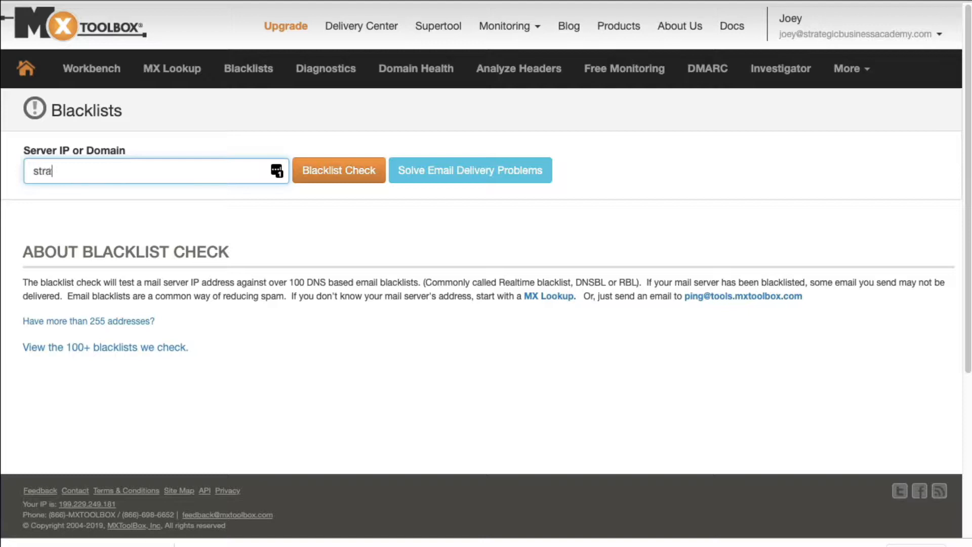
text(tegi)
text(cbusinessacademy.com)
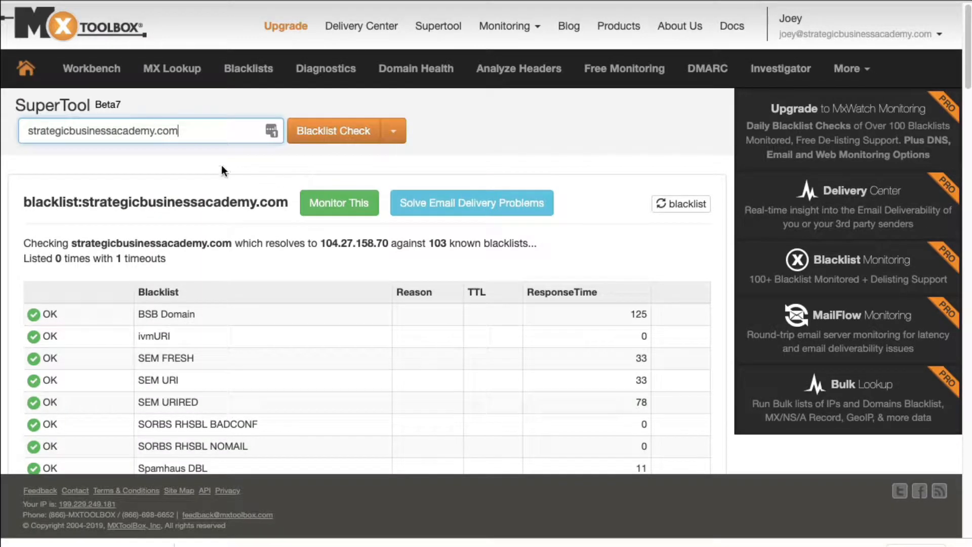
scroll(259, 304, down, 3)
scroll(259, 305, down, 3)
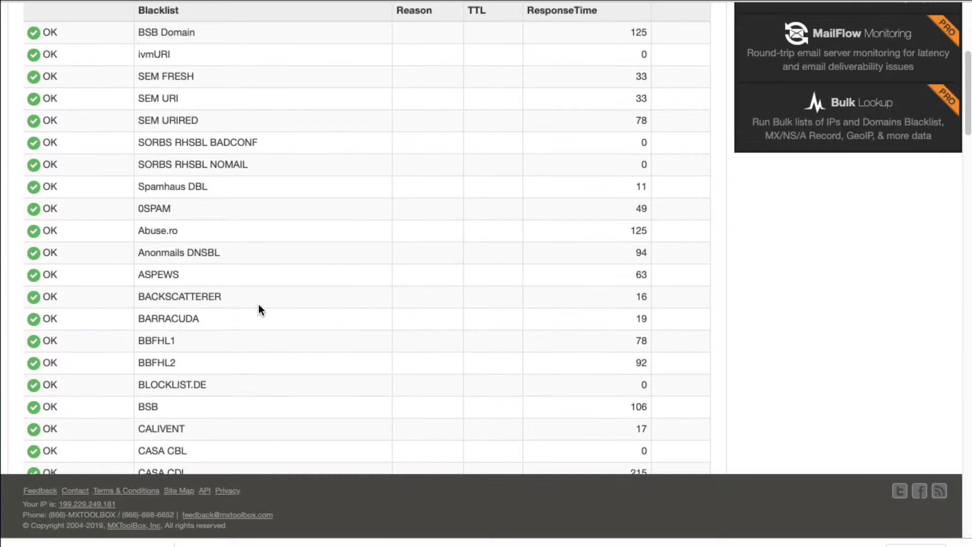
scroll(258, 304, down, 3)
scroll(258, 305, down, 2)
scroll(259, 305, down, 3)
scroll(259, 304, down, 2)
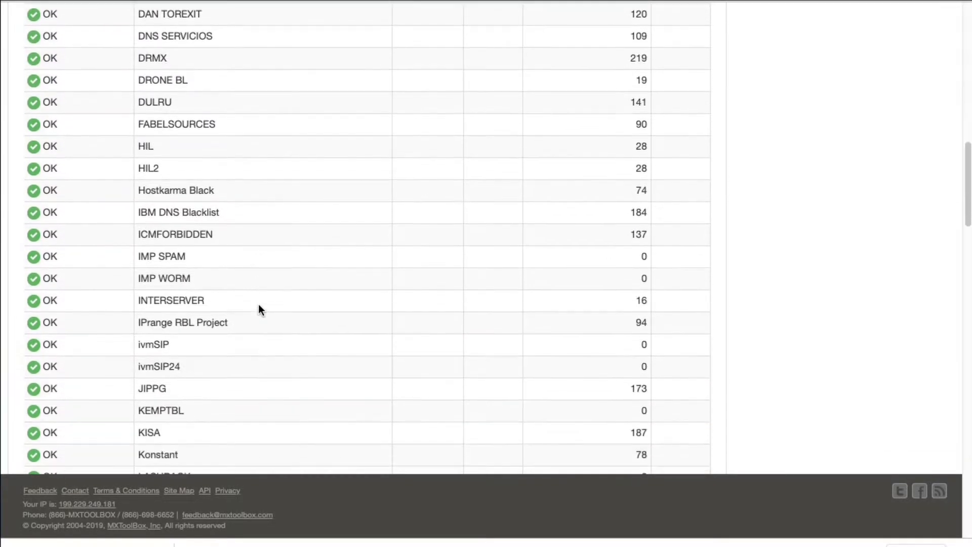
scroll(258, 304, down, 2)
scroll(259, 304, down, 3)
scroll(258, 308, down, 3)
scroll(258, 308, down, 2)
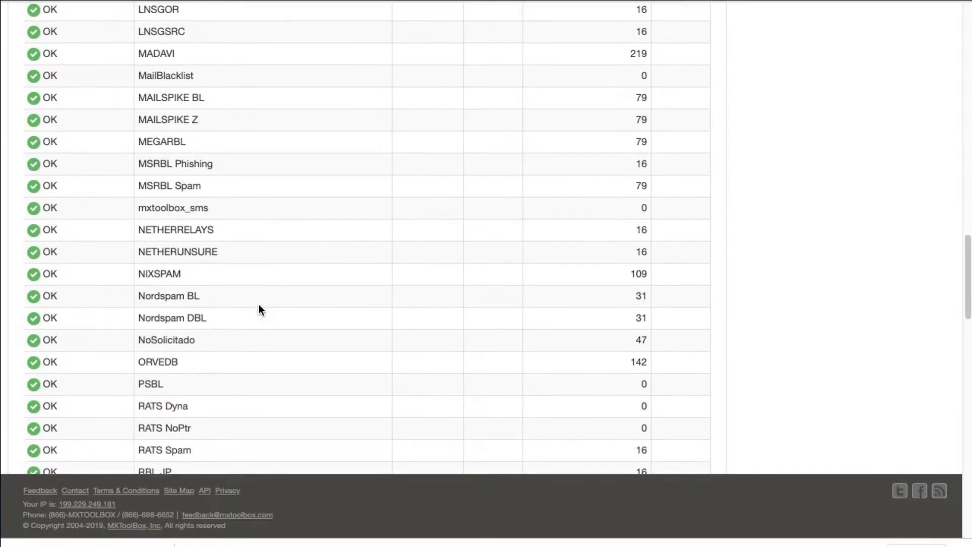
scroll(259, 308, down, 2)
scroll(258, 307, down, 2)
scroll(259, 308, down, 2)
scroll(258, 308, up, 5)
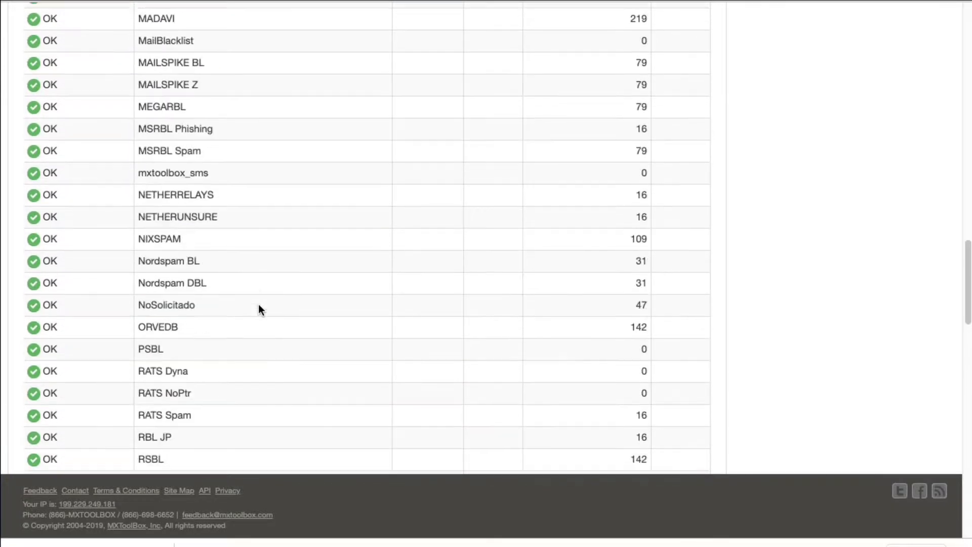
scroll(258, 308, up, 10)
scroll(258, 307, up, 3)
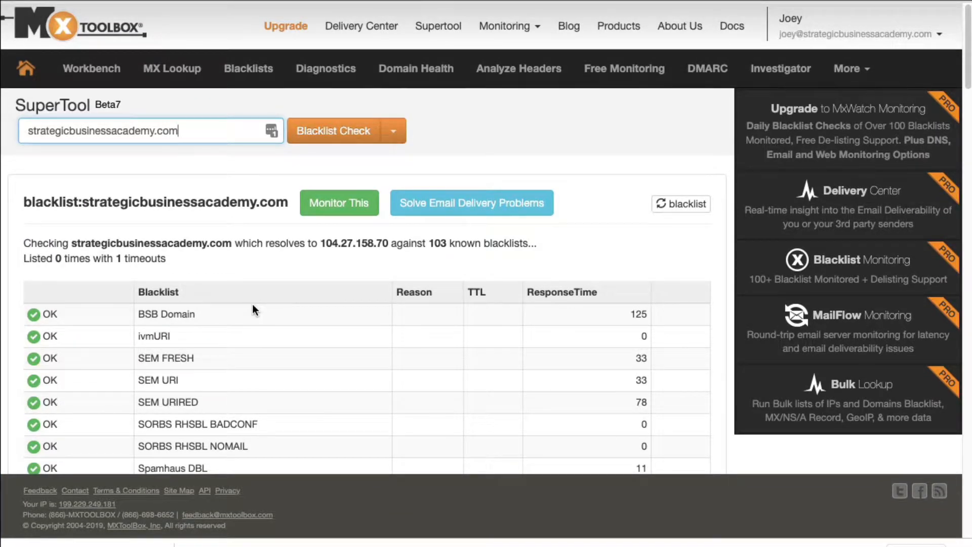
scroll(345, 349, down, 3)
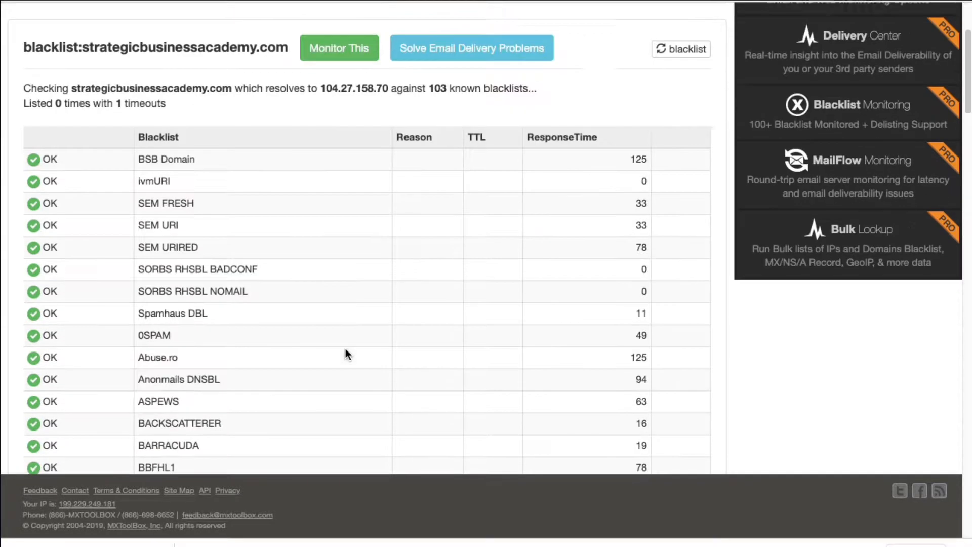
scroll(346, 349, down, 3)
scroll(346, 349, down, 2)
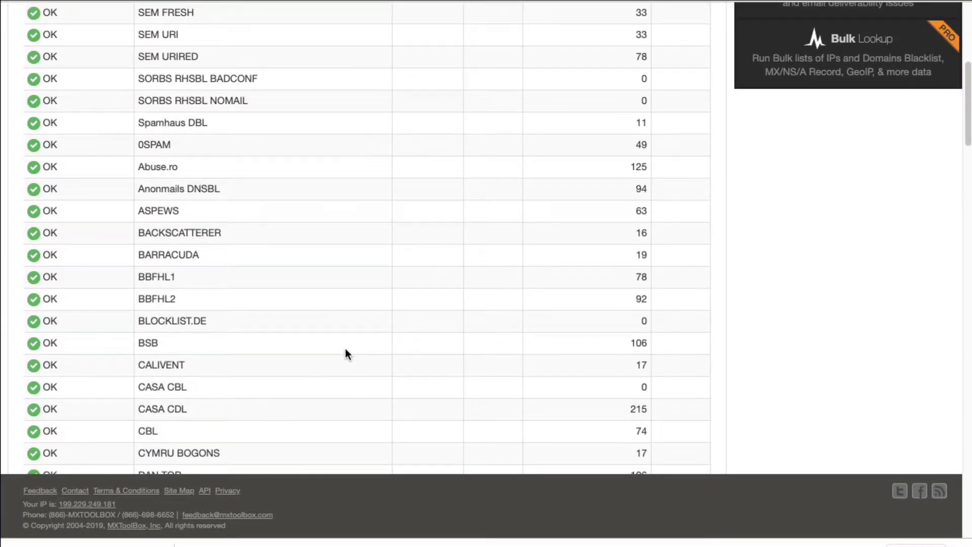
scroll(346, 355, down, 5)
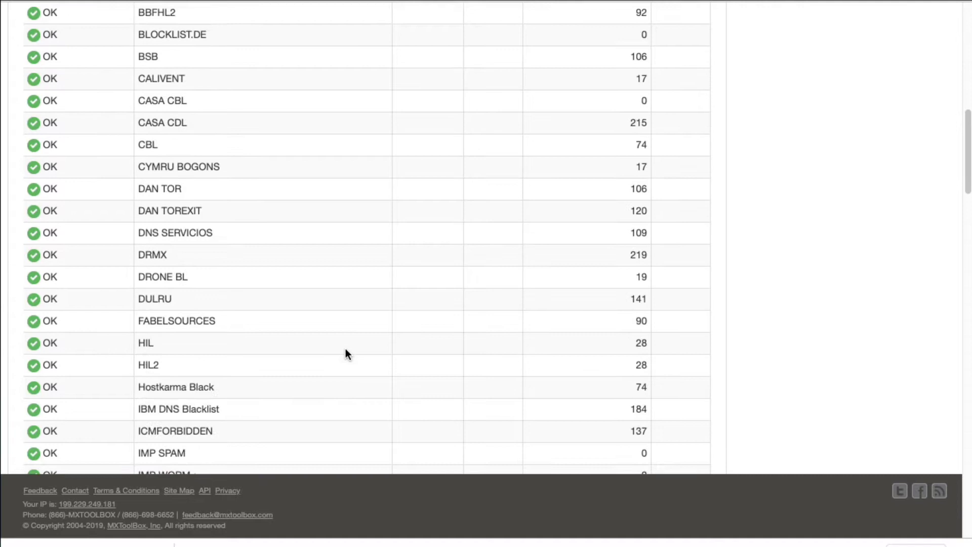
scroll(346, 354, down, 5)
scroll(346, 354, down, 4)
scroll(345, 354, down, 4)
scroll(346, 354, down, 4)
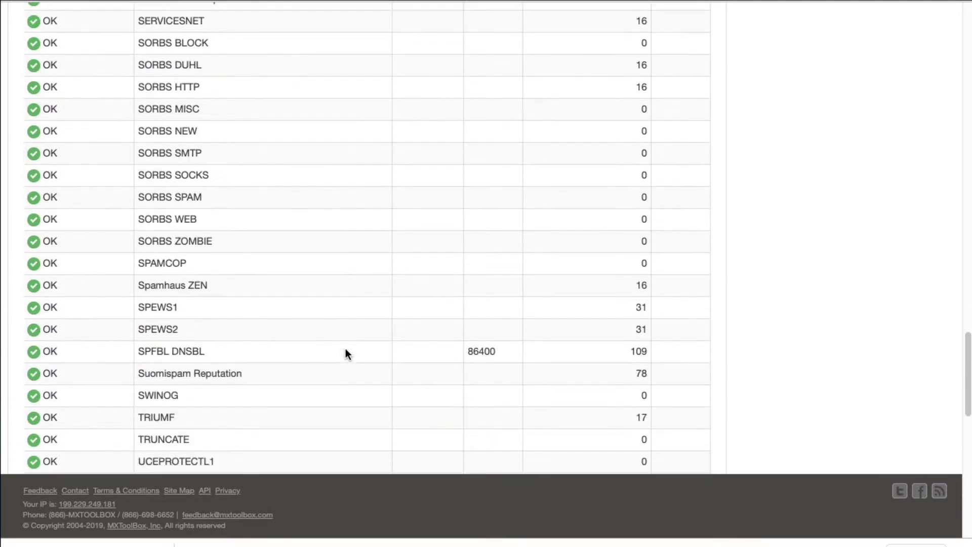
scroll(346, 354, down, 3)
scroll(346, 354, down, 2)
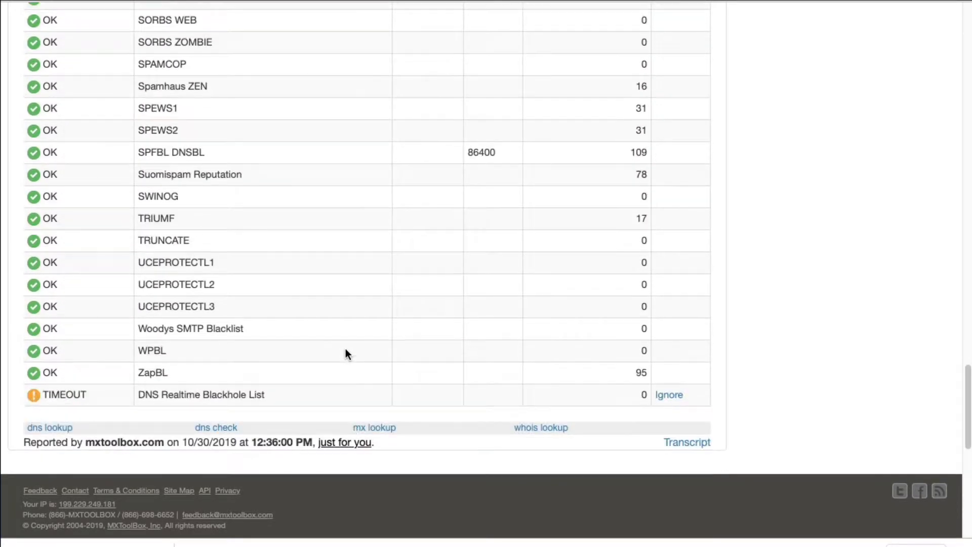
scroll(346, 354, up, 3)
scroll(346, 354, up, 5)
scroll(346, 355, up, 8)
scroll(346, 354, up, 8)
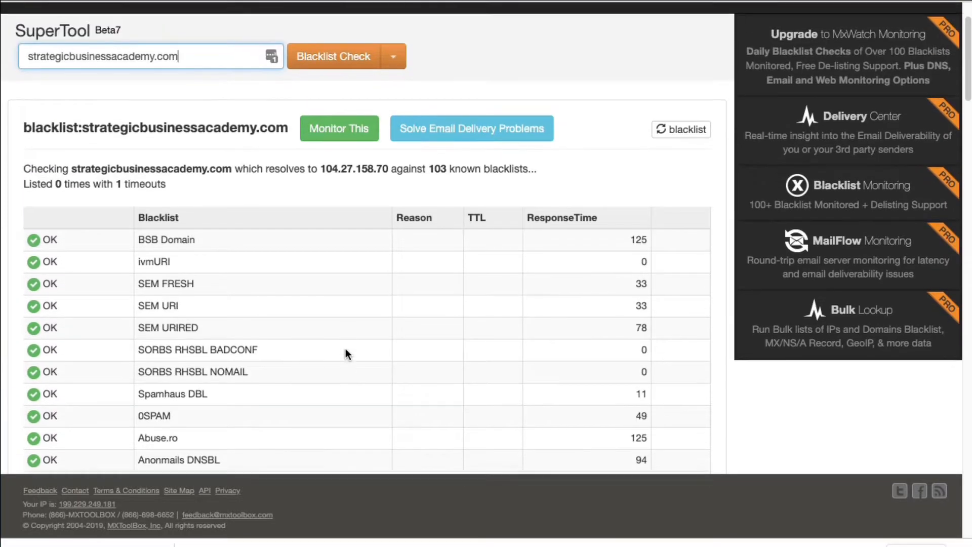
scroll(345, 354, up, 1)
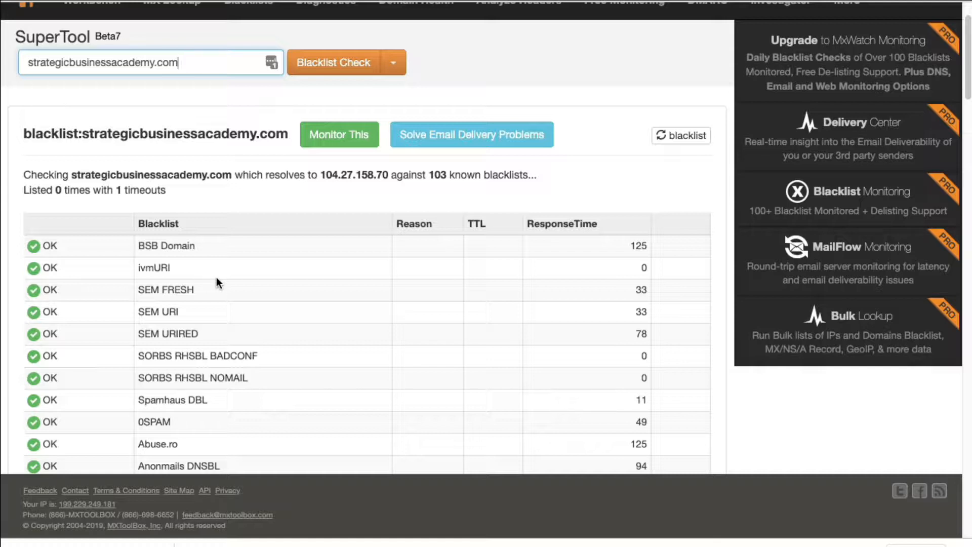
scroll(234, 267, up, 3)
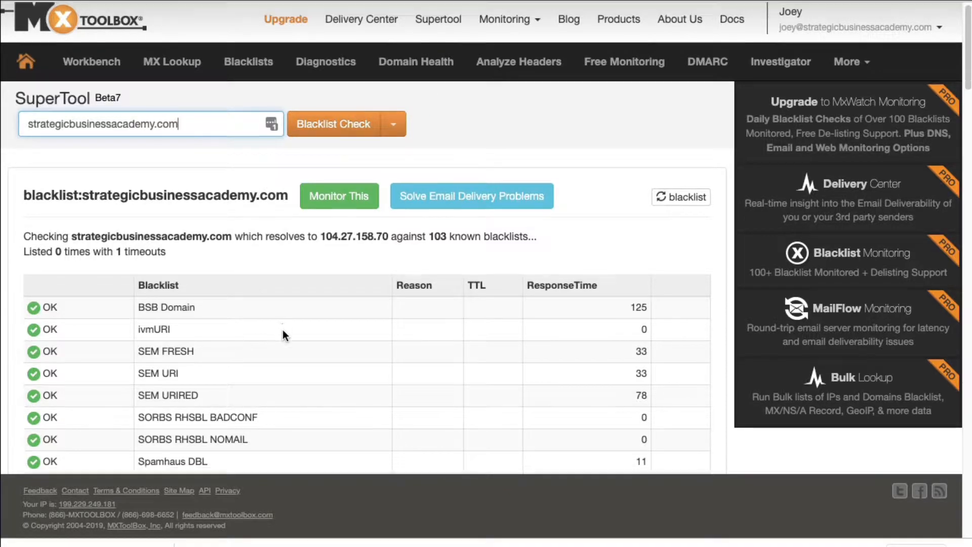
scroll(282, 330, down, 5)
scroll(283, 330, up, 5)
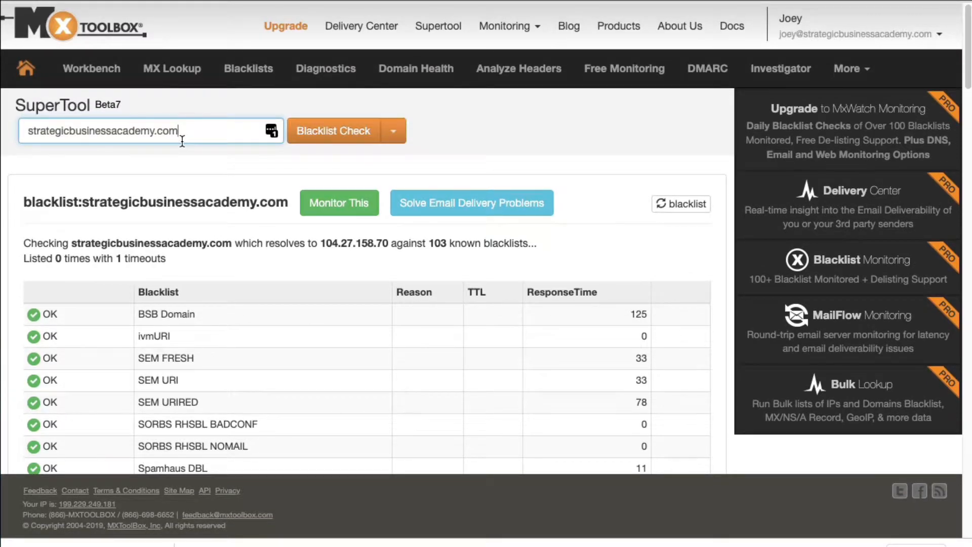
scroll(411, 340, down, 10)
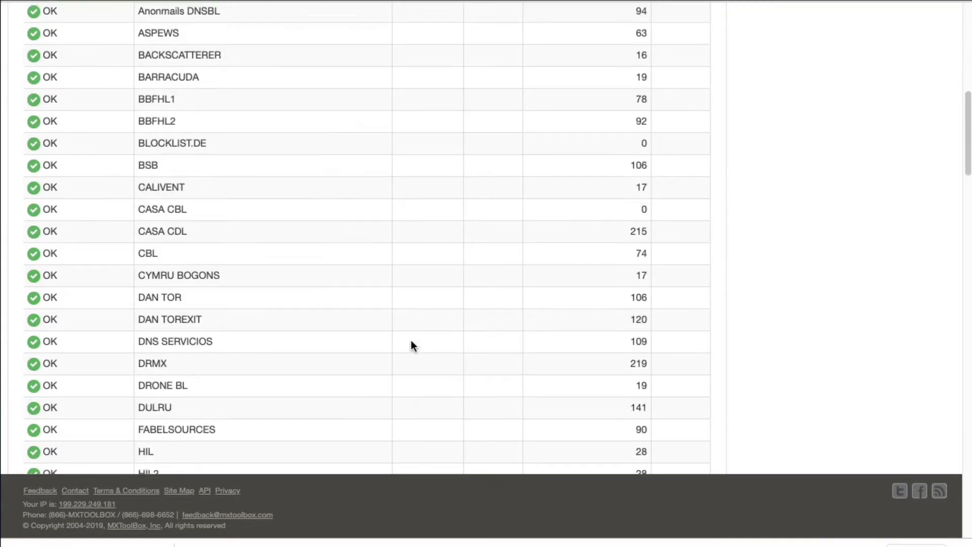
scroll(411, 339, down, 5)
scroll(411, 340, down, 3)
scroll(411, 340, up, 5)
scroll(411, 340, up, 10)
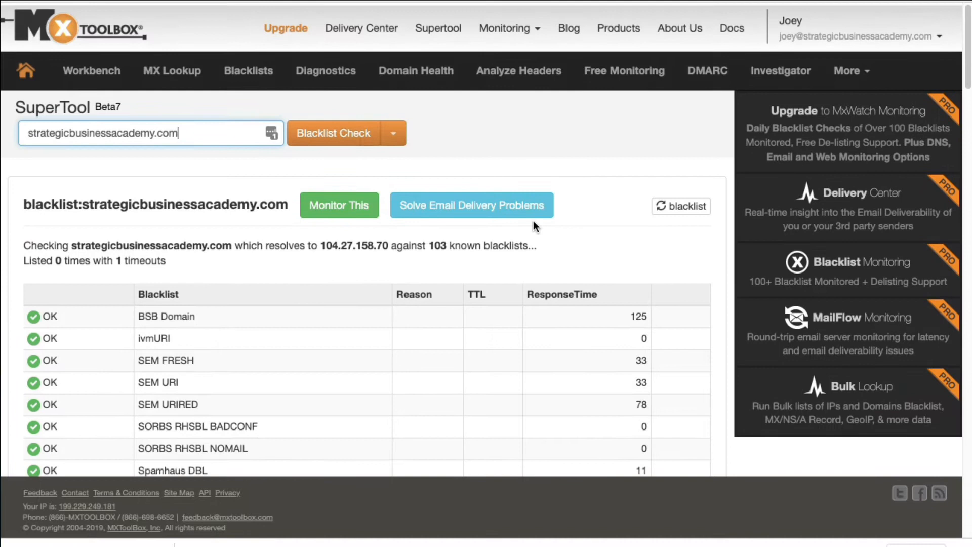
Step: Show the dropdown of other lookup types available for the domain
click(396, 131)
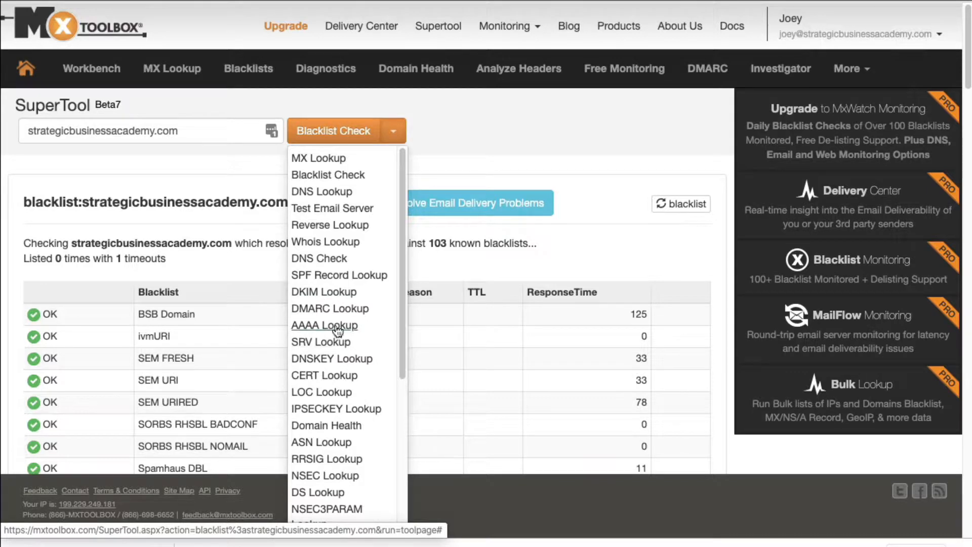
Step: Switch the check to a DMARC lookup for the domain
click(330, 309)
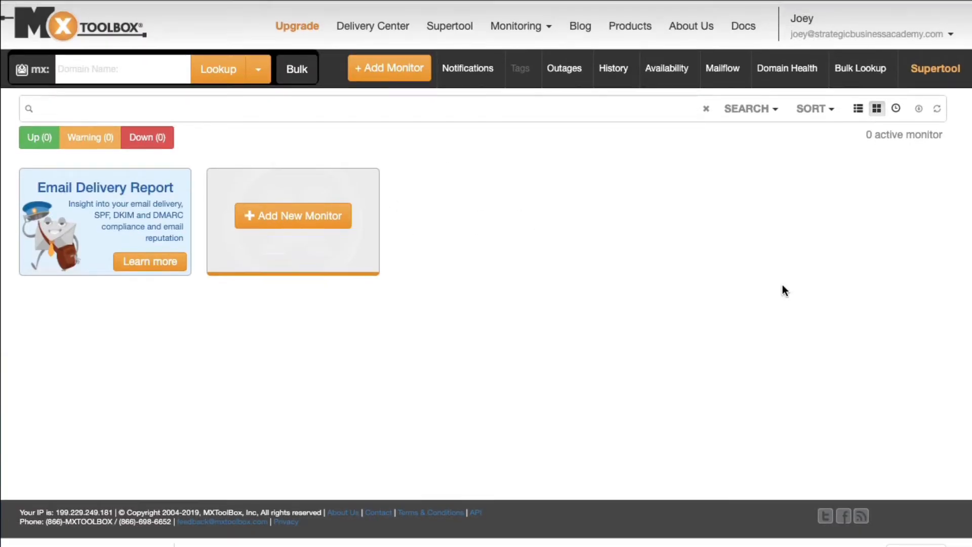
mouse_move(509, 26)
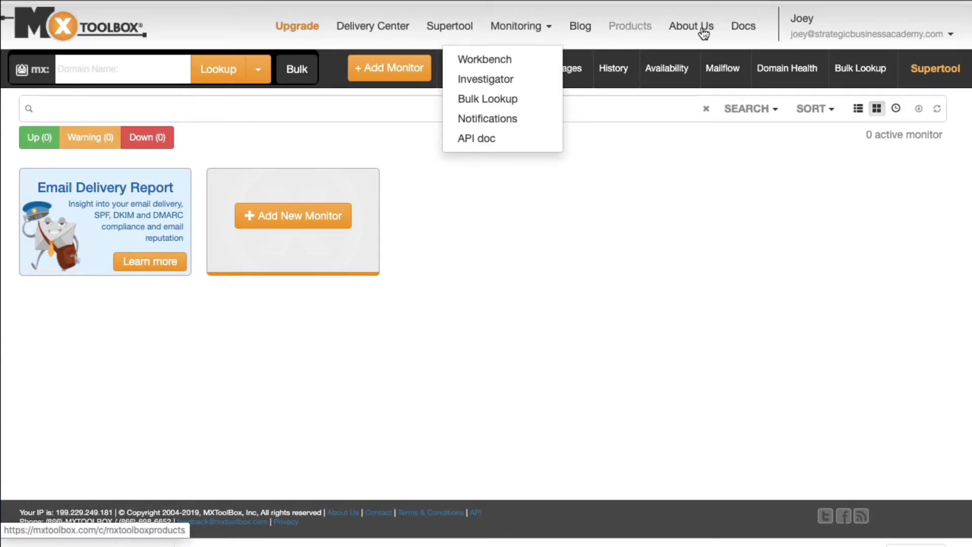
Step: Reach the Network Tools catalogue via SuperTool and open the DMARC record generator
click(450, 26)
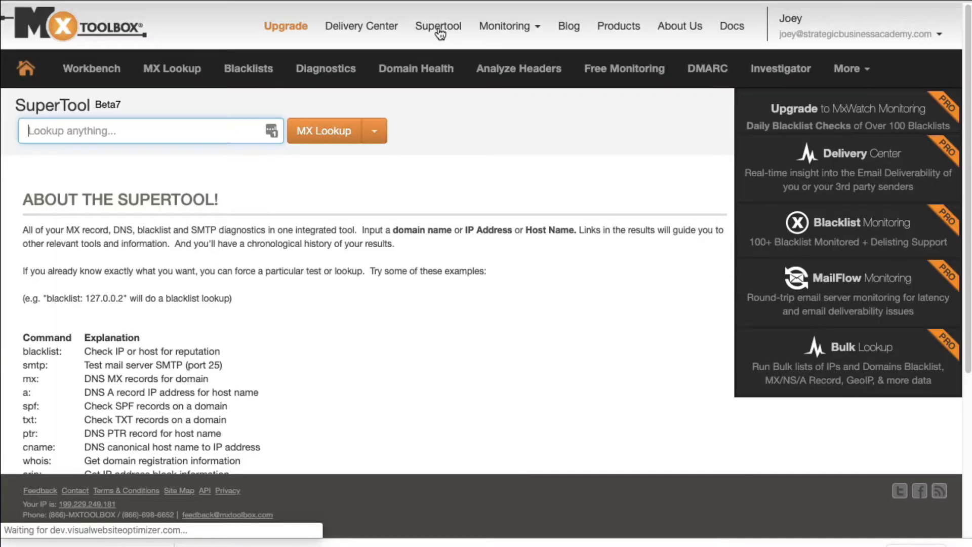
scroll(584, 357, down, 5)
scroll(584, 358, up, 4)
scroll(584, 357, up, 2)
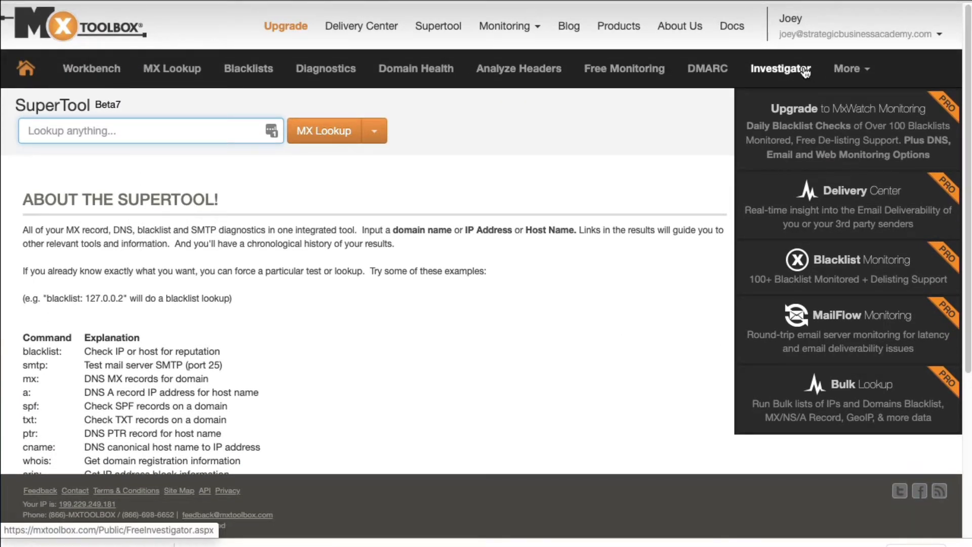
click(851, 69)
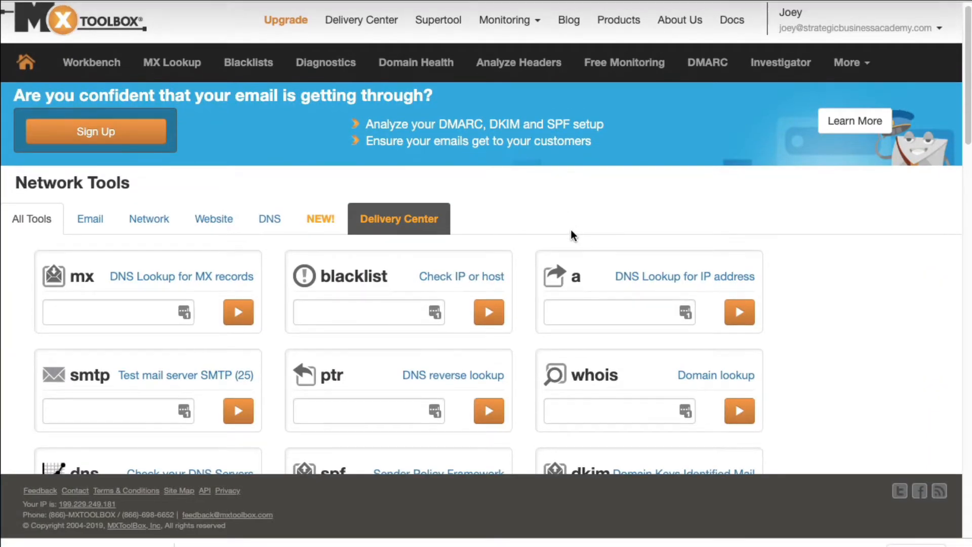
scroll(574, 235, down, 8)
scroll(574, 234, down, 3)
scroll(573, 235, down, 4)
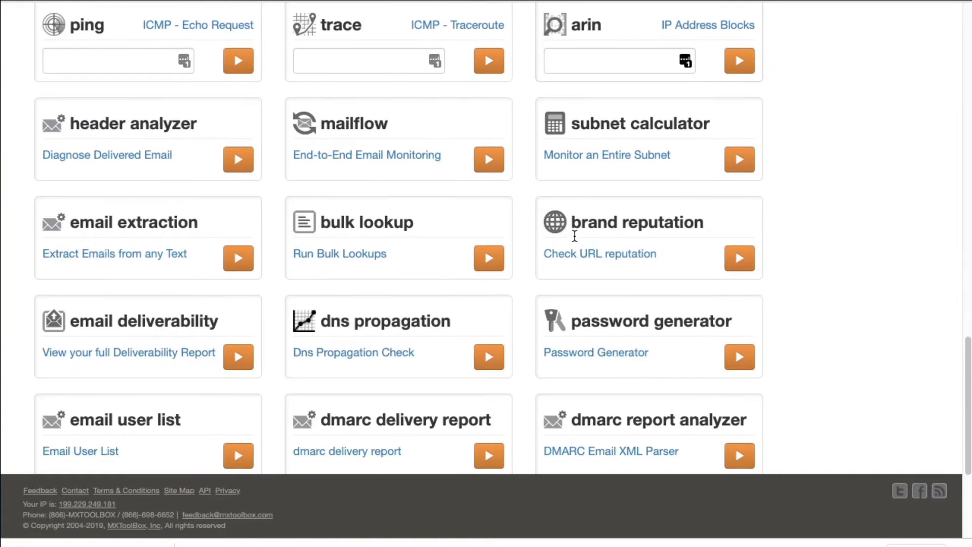
scroll(574, 235, down, 2)
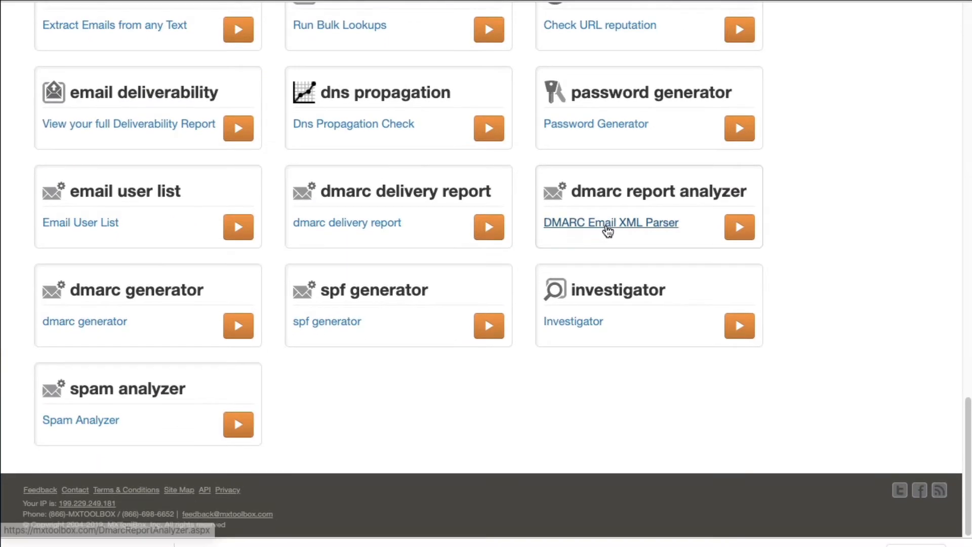
scroll(573, 235, up, 2)
click(95, 410)
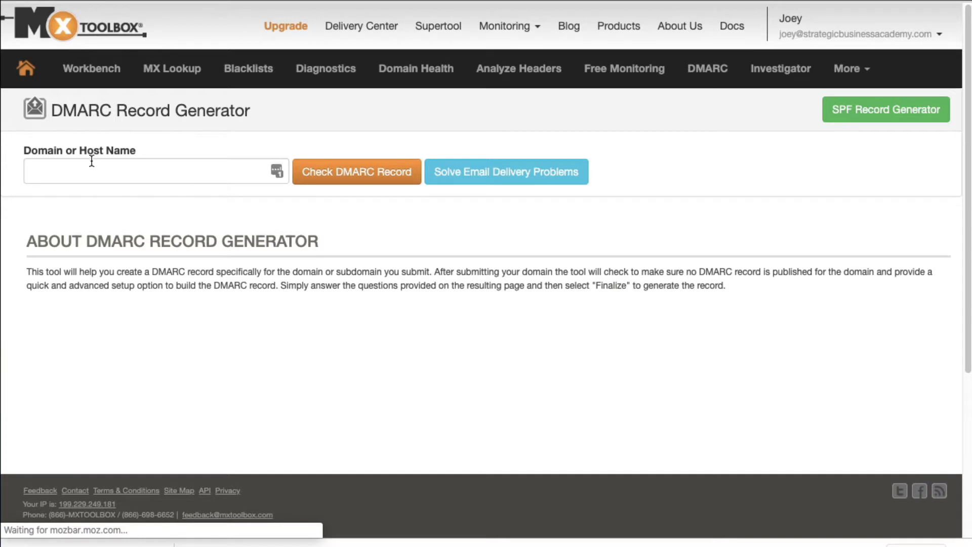
Step: Check the DMARC record for strategicbusinessacademy.com and select the suggested record text
click(135, 177)
text(stat)
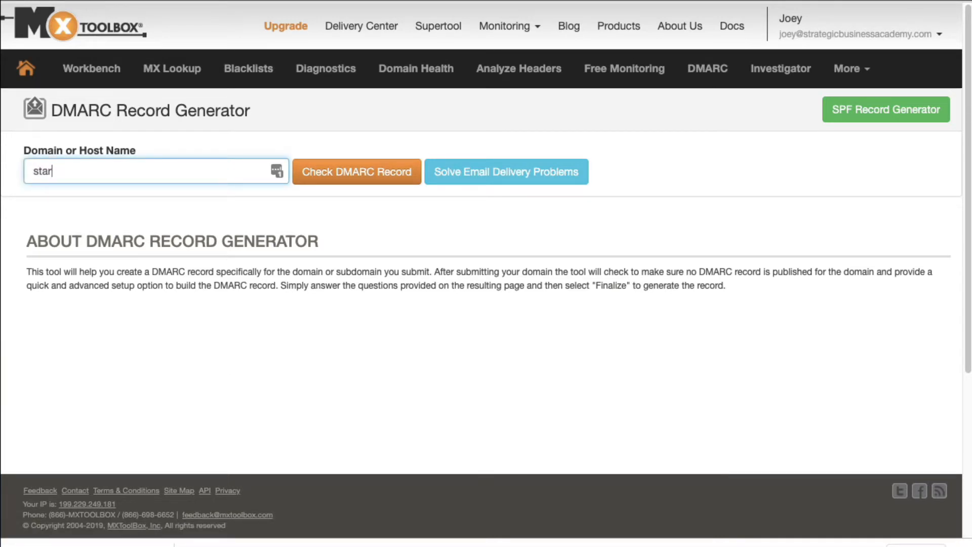
text(t)
key(BackSpace)
key(BackSpace)
key(BackSpace)
text(reat)
text(d)
key(BackSpace)
key(BackSpace)
key(BackSpace)
text(ra)
text(teg)
text(icbusiness)
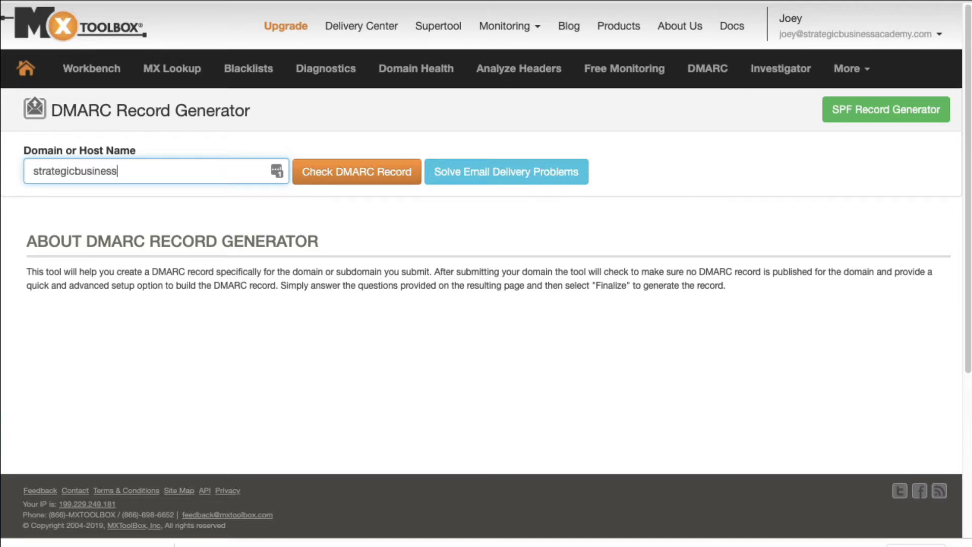
text(academy)
text(.com)
click(366, 176)
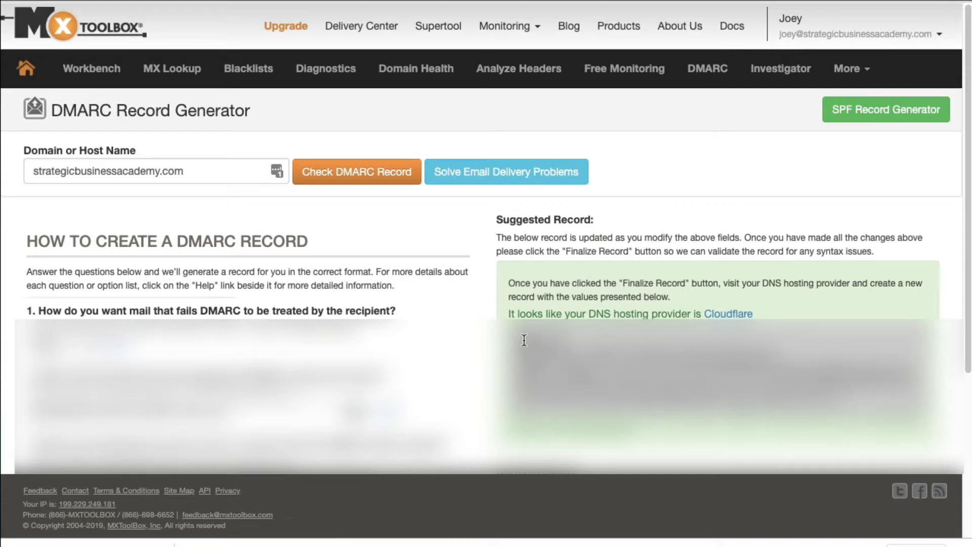
drag(520, 339, 852, 397)
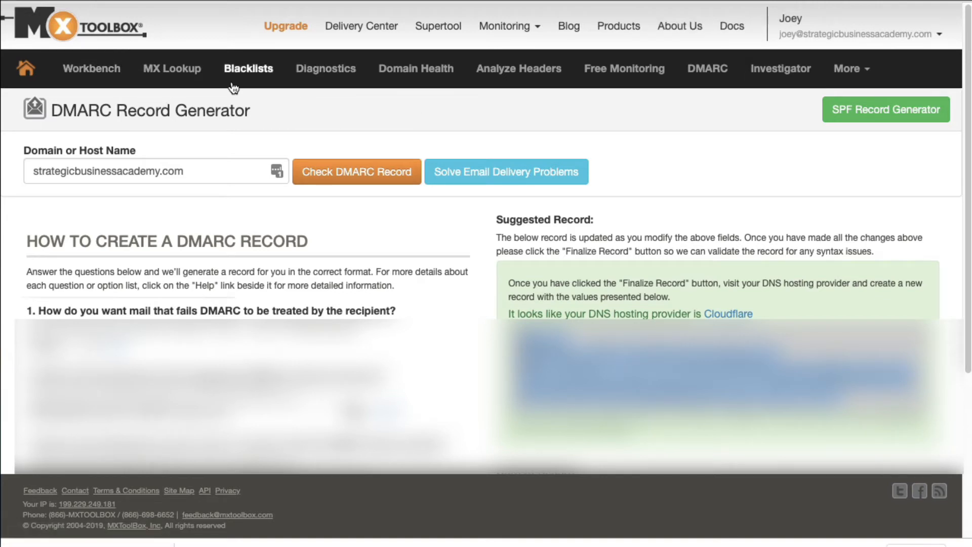
Step: Look up the MX records for strategicbusinessacademy.com on the MX Lookup page
click(177, 79)
click(167, 181)
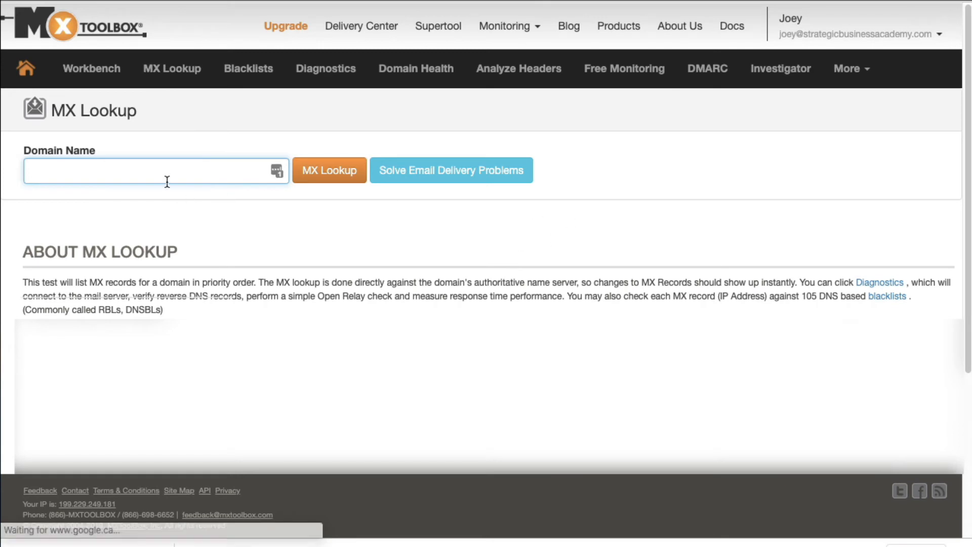
text(strta)
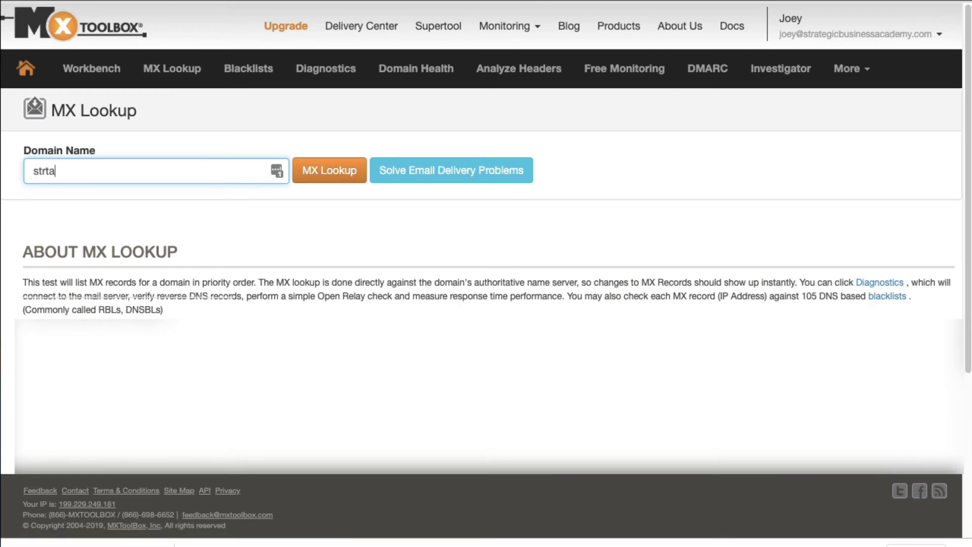
key(BackSpace)
key(BackSpace)
text(ategi)
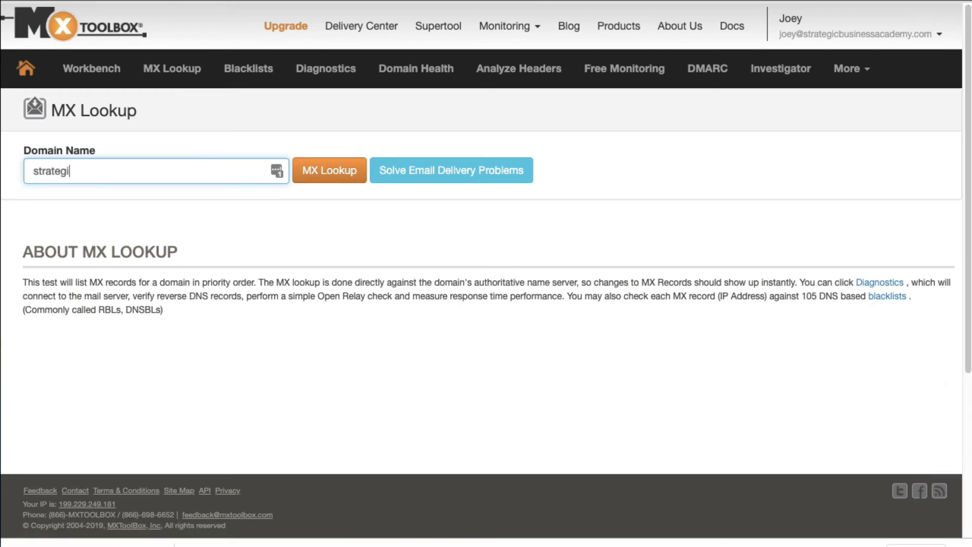
text(cbusinessaca)
text(demy.com)
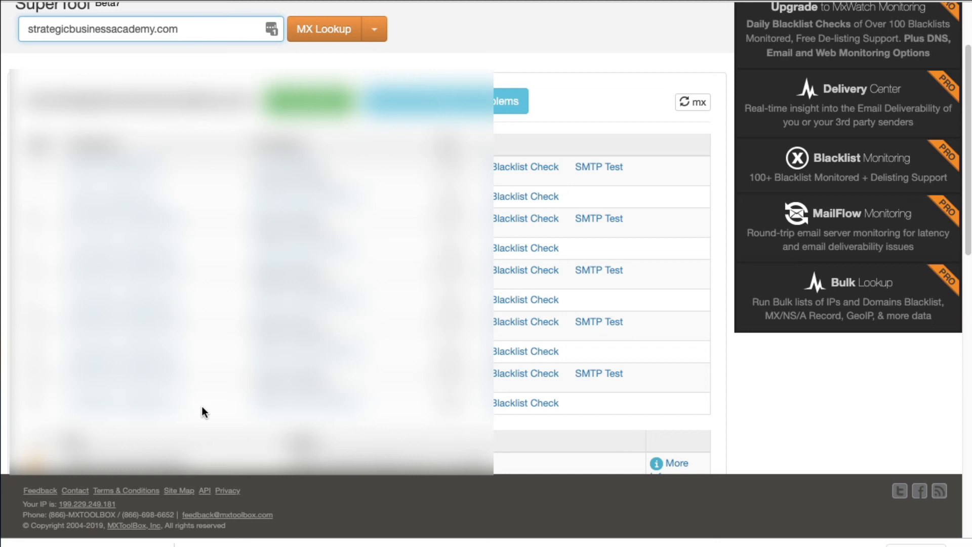
scroll(201, 407, up, 1)
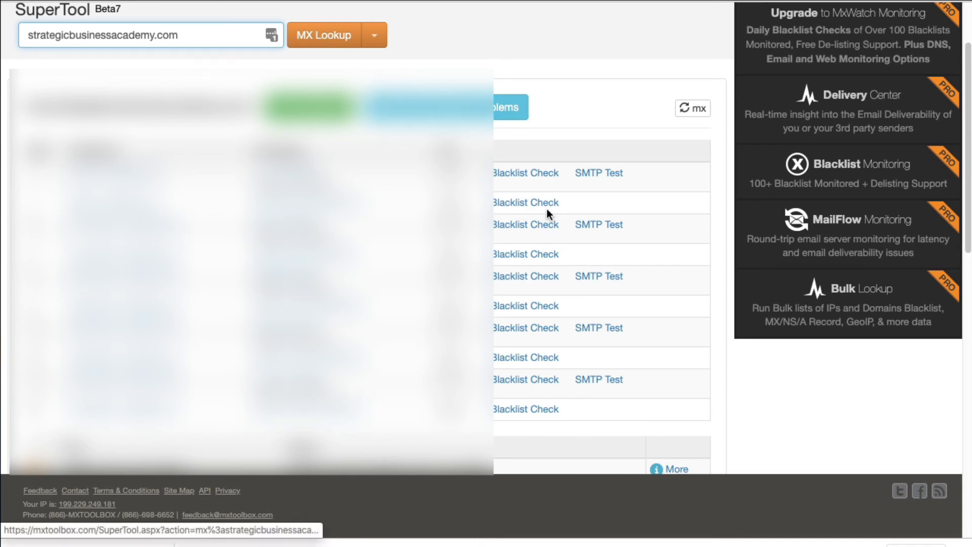
scroll(529, 210, up, 3)
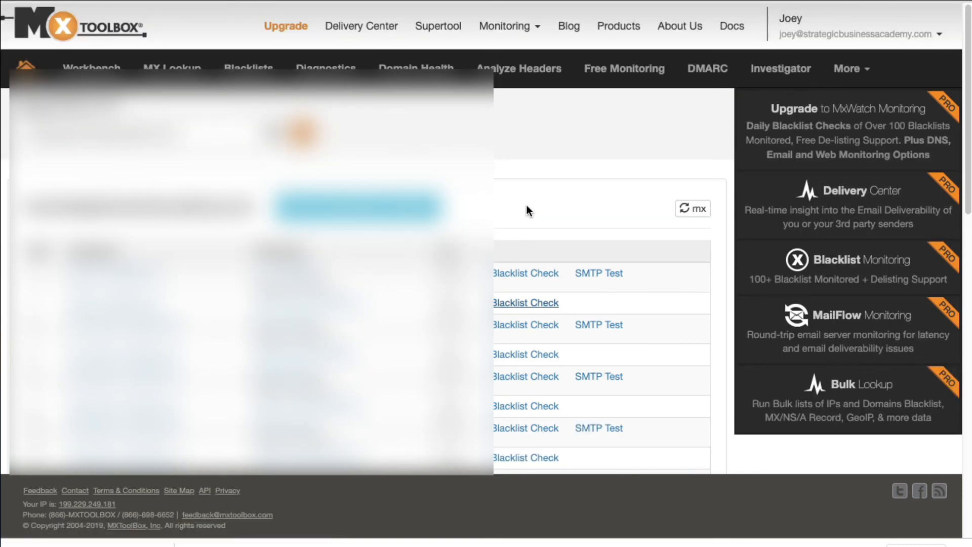